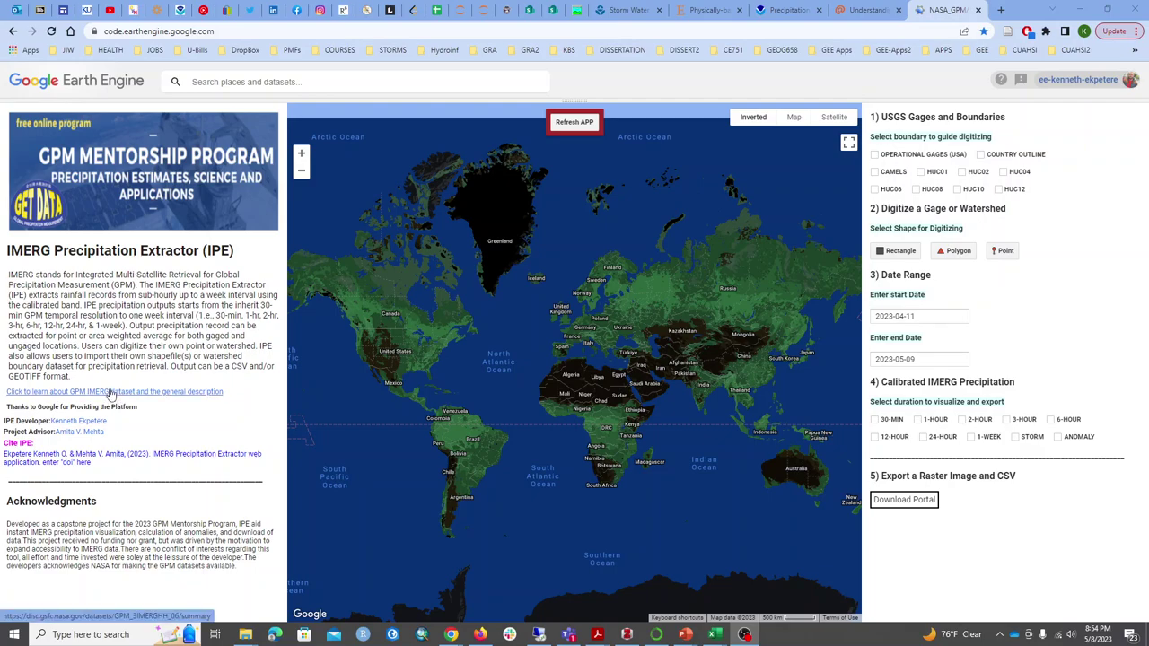
# - Open the GES DISC summary page for the GPM_3IMERGHH V06 half-hourly dataset and skim it
pyautogui.click(110, 397)
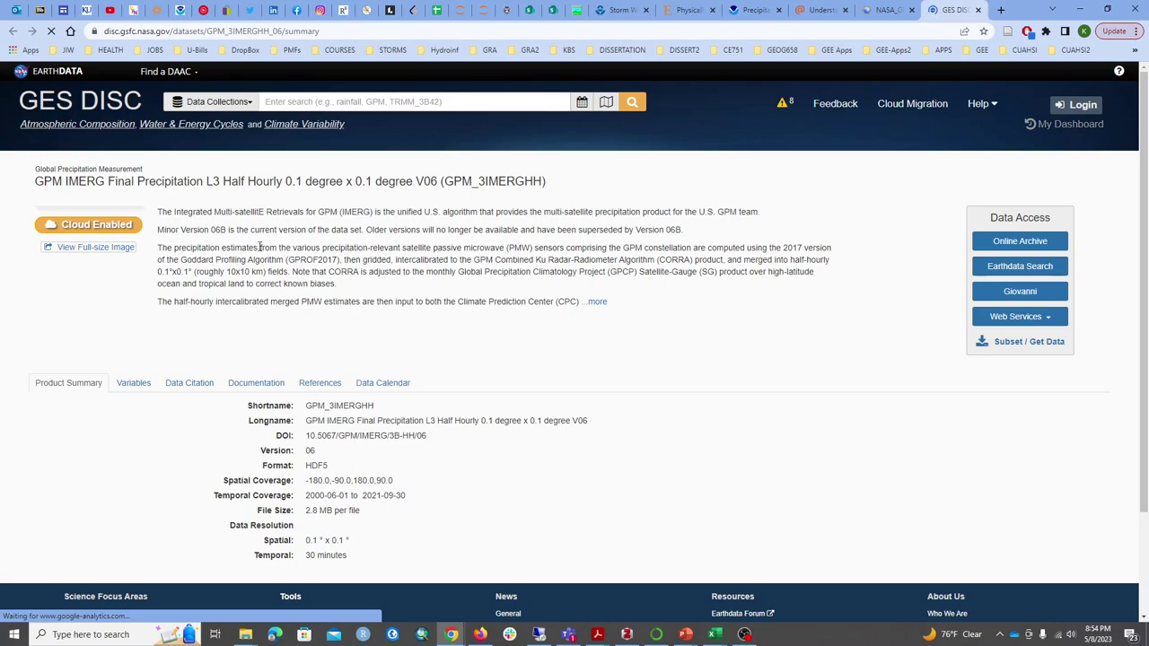
pyautogui.scroll(-1, 267, 257)
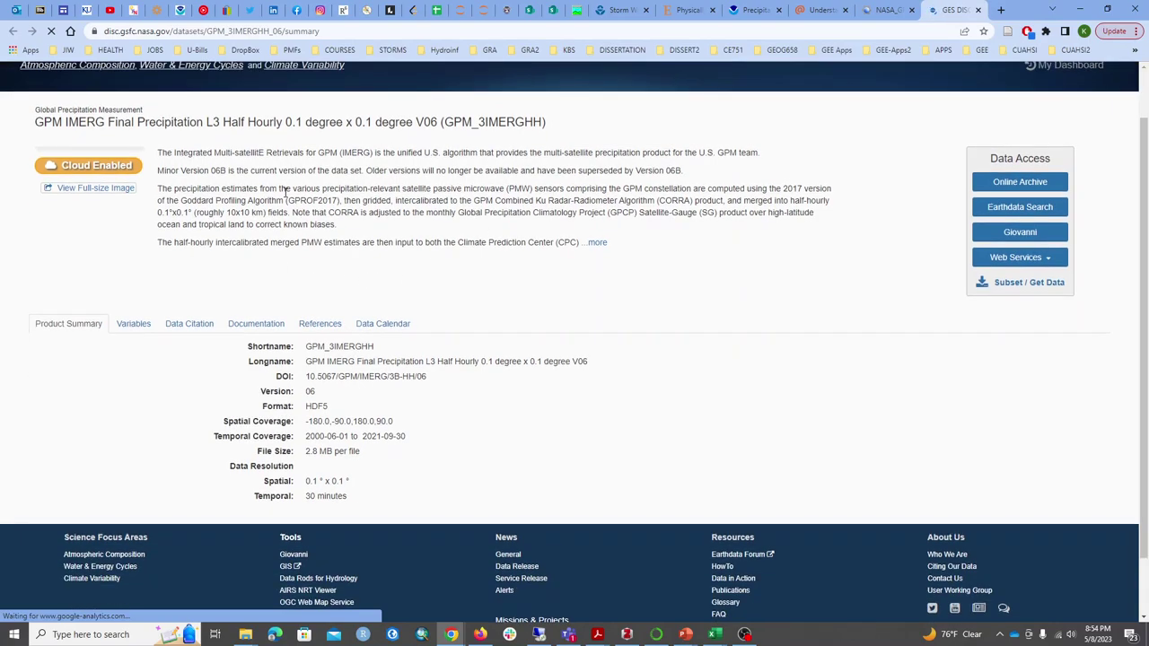
pyautogui.scroll(1, 314, 237)
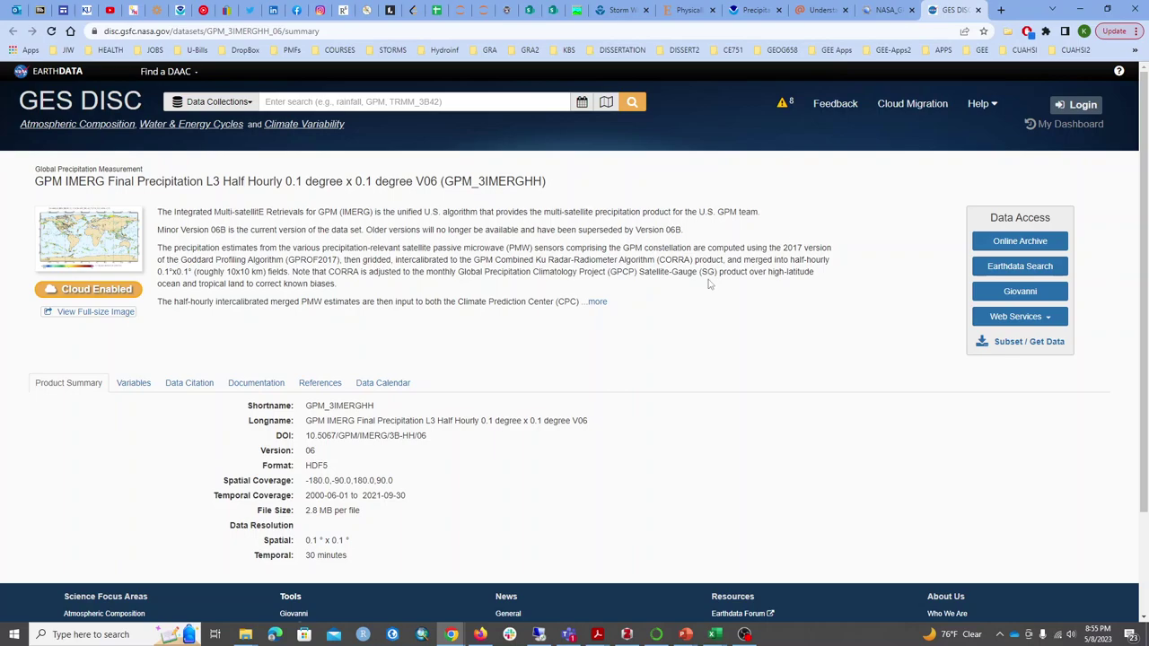
# - Highlight the 2000-06-01 to 2021-09-30 temporal coverage, then return to the Precipitation Extractor app
pyautogui.click(884, 11)
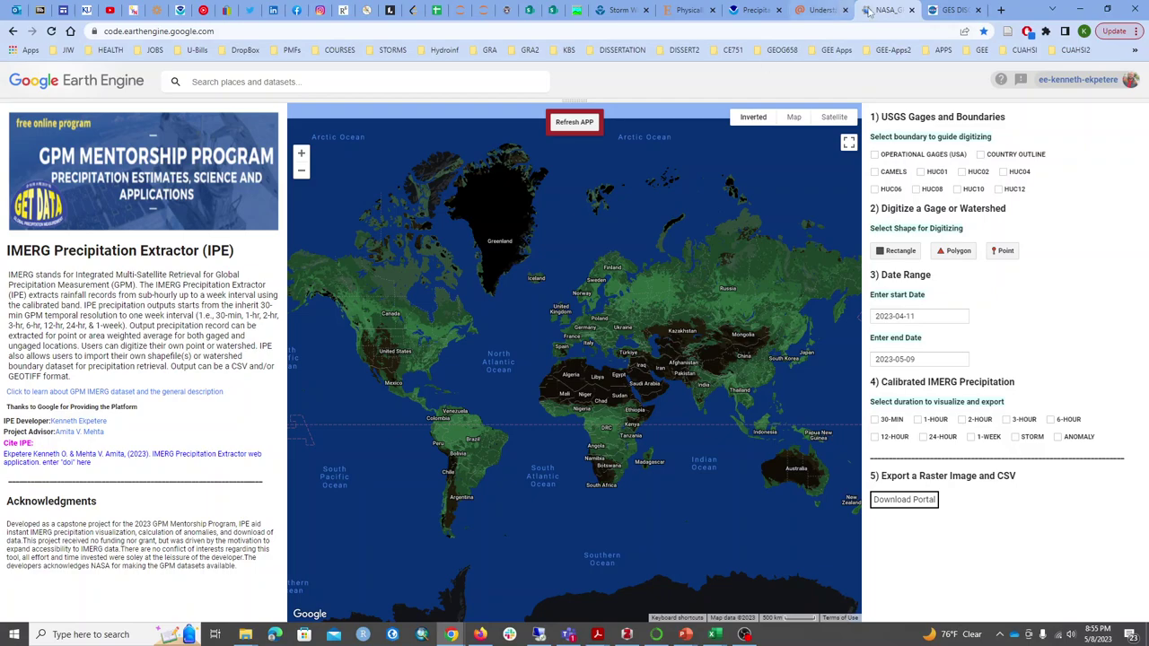
pyautogui.click(948, 12)
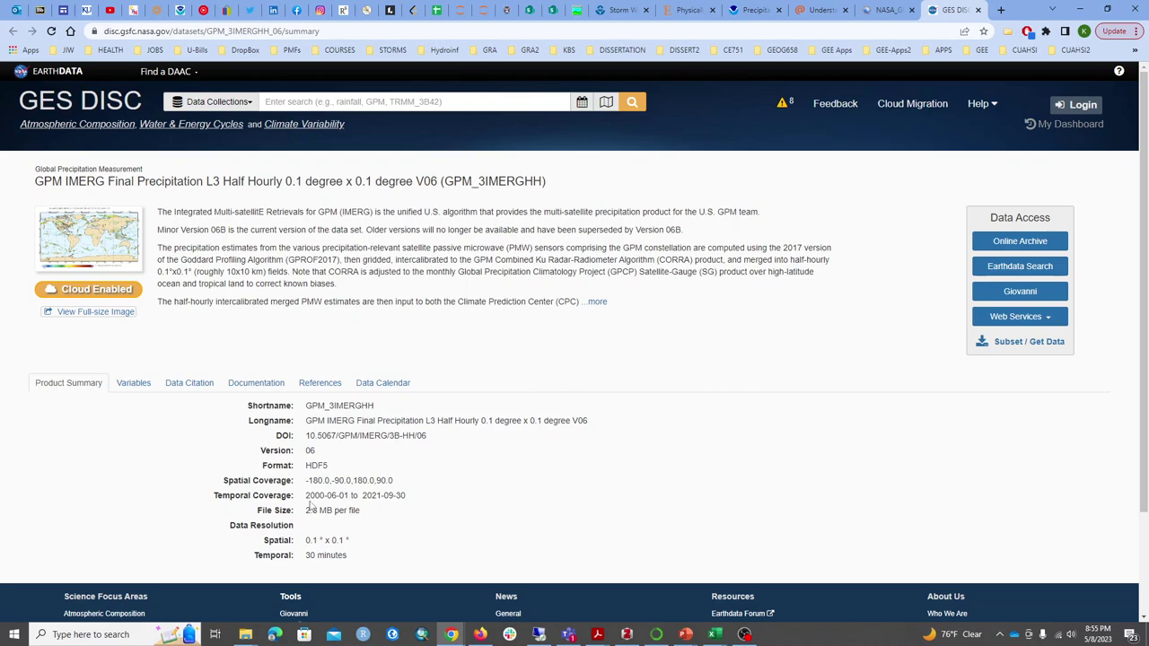
pyautogui.moveTo(305, 495); pyautogui.dragTo(352, 497)
pyautogui.click(460, 478)
pyautogui.click(884, 10)
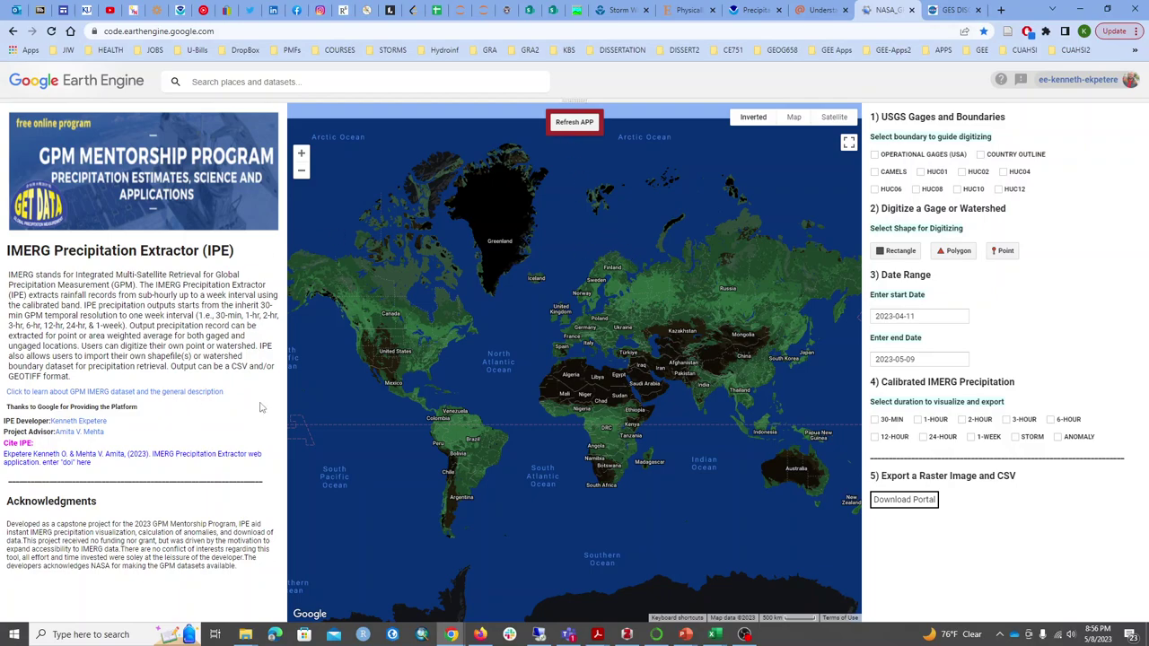
# - Show country outlines on the Map basemap, zoom to Africa, and place the first vertex at Somalia
pyautogui.click(981, 155)
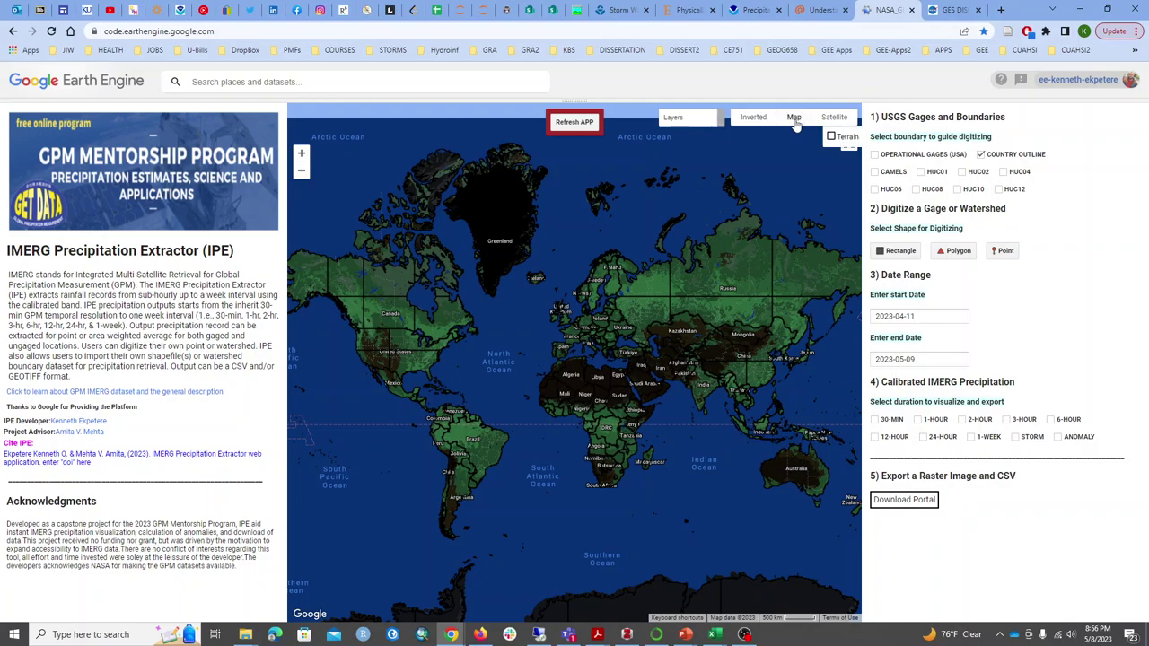
pyautogui.click(794, 118)
pyautogui.click(832, 118)
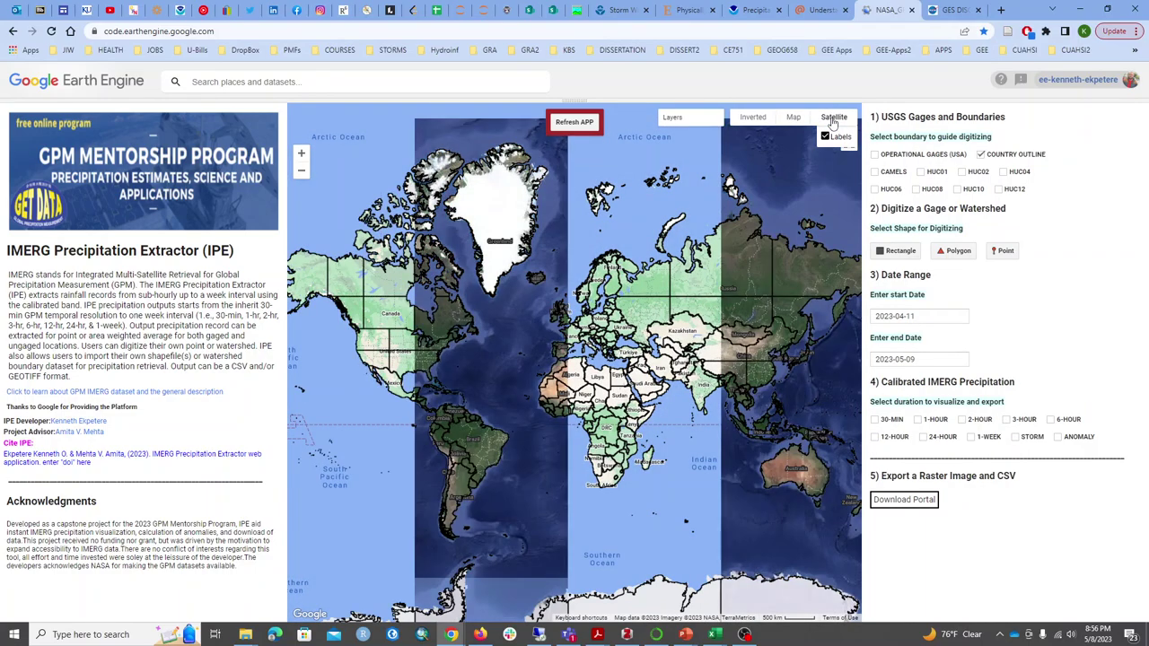
pyautogui.click(787, 121)
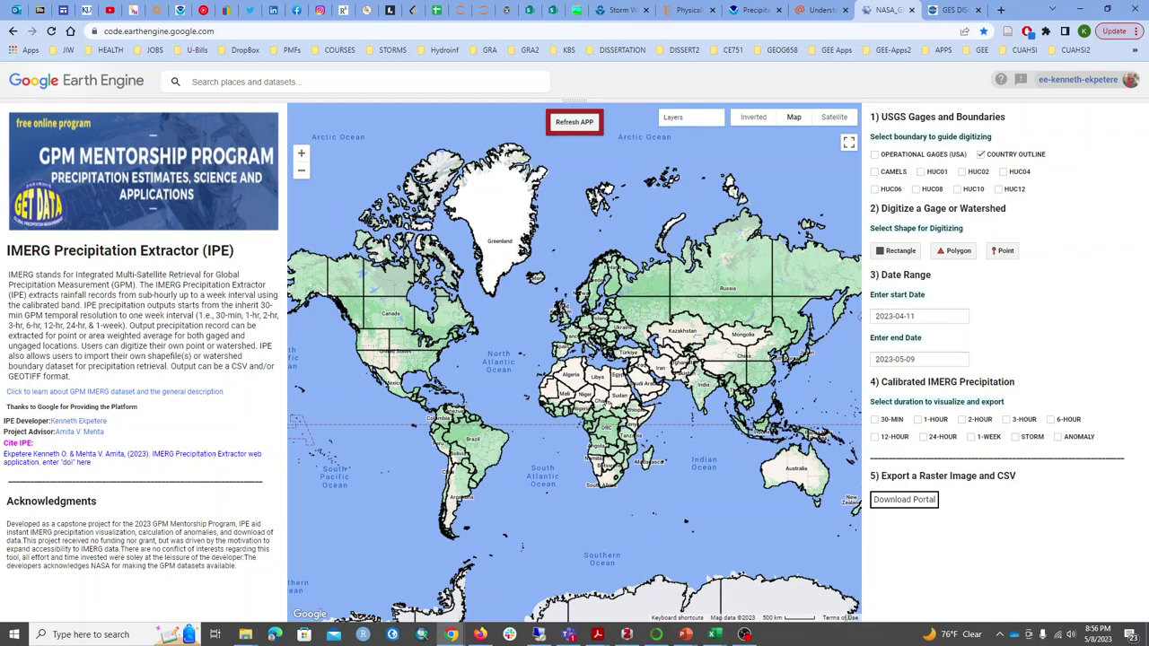
pyautogui.scroll(1, 610, 402)
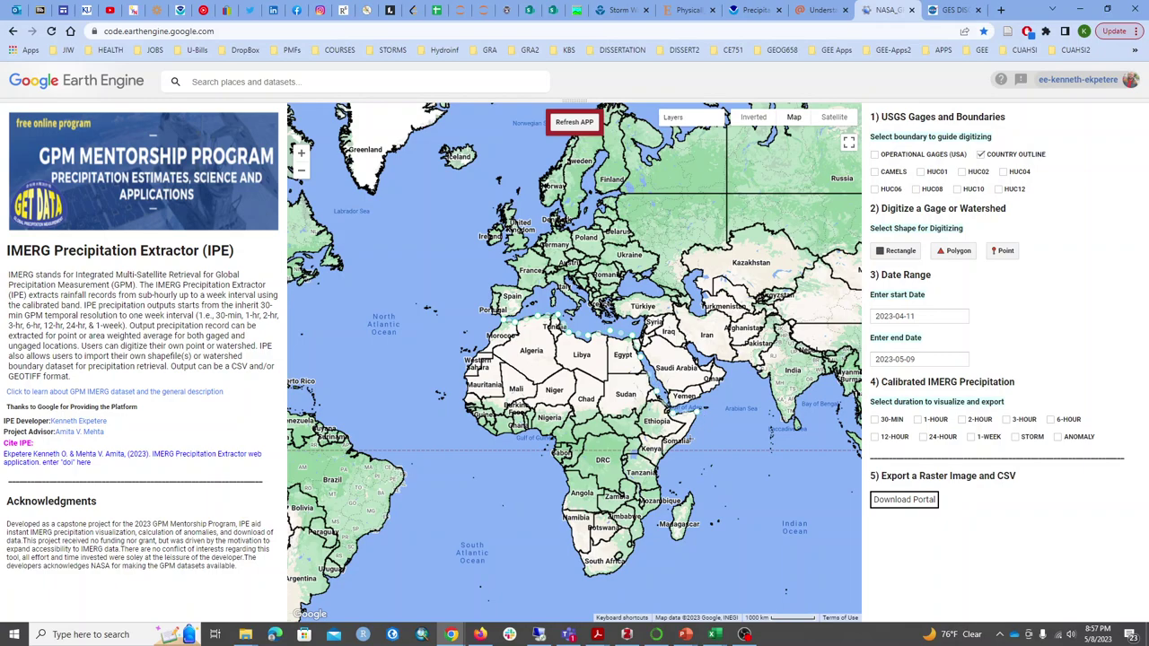
pyautogui.click(686, 441)
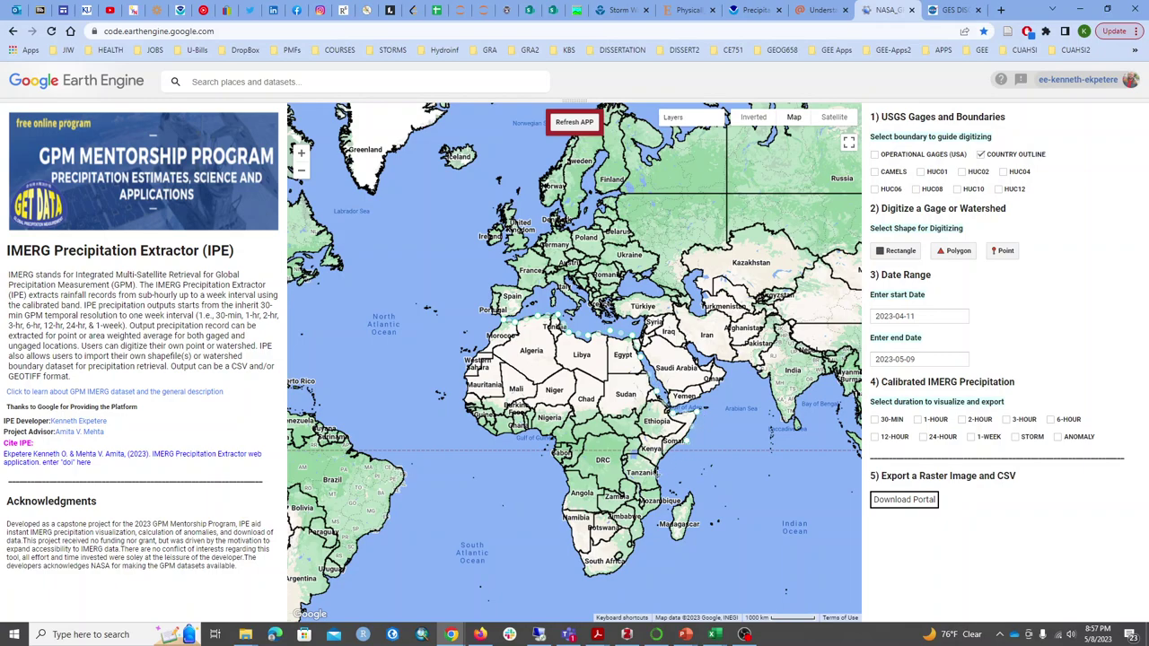
# - Trace Africa's coast via South Africa and West Africa, close at Morocco, and hide country outlines
pyautogui.click(662, 473)
pyautogui.click(609, 581)
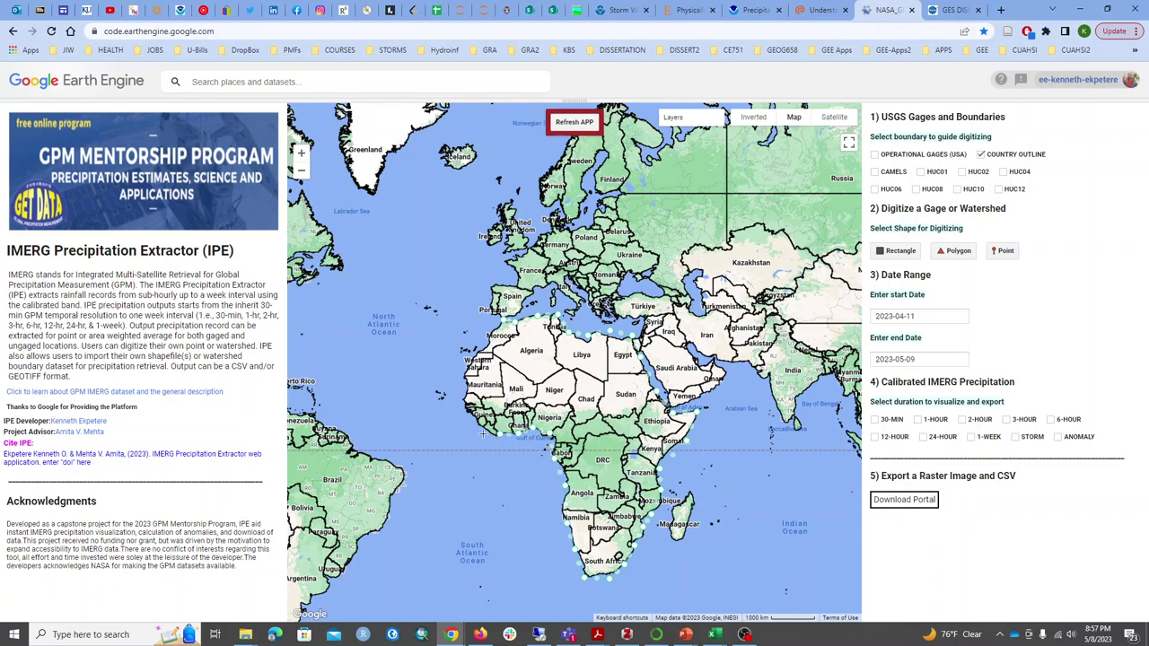
pyautogui.click(469, 402)
pyautogui.click(467, 386)
pyautogui.click(463, 373)
pyautogui.click(467, 359)
pyautogui.click(504, 327)
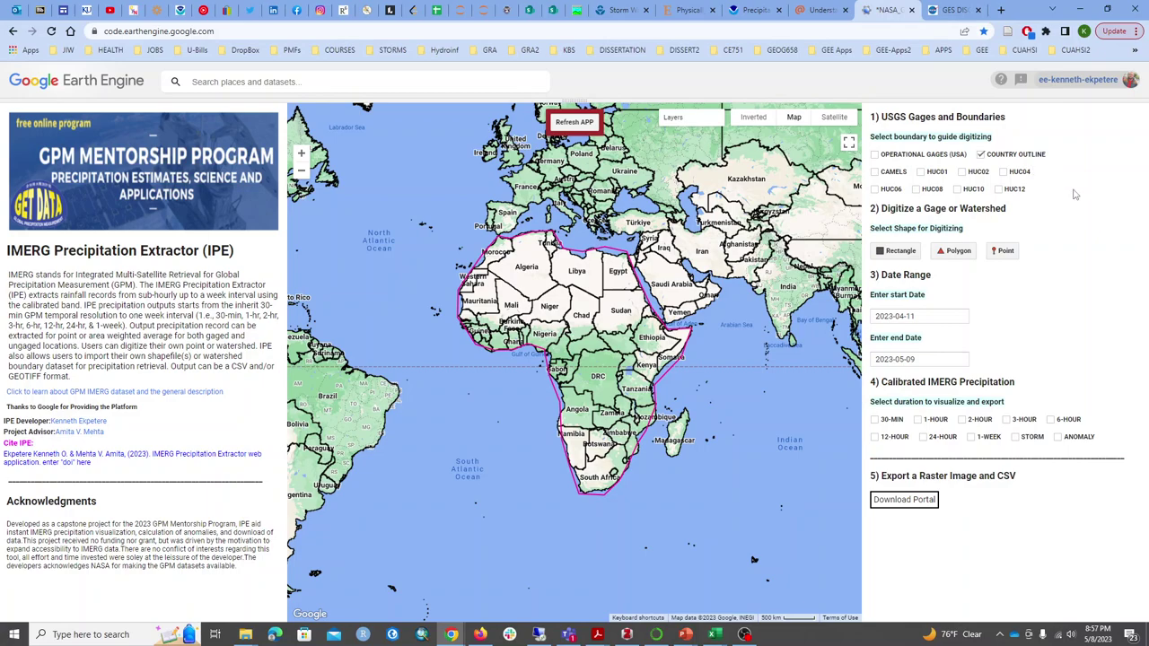
pyautogui.click(982, 155)
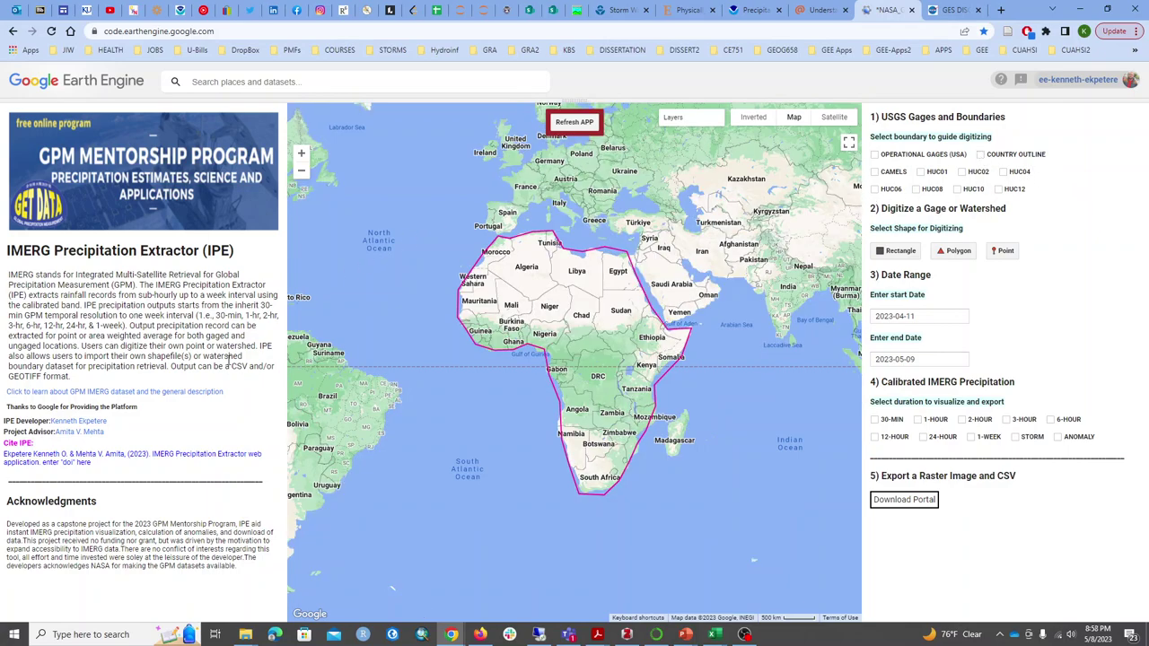
# - Change the dates to 2013-04-11 through 2013-05-11 and select the 30-MIN precipitation product
pyautogui.click(893, 316)
pyautogui.press('BackSpace')
pyautogui.press('BackSpace')
pyautogui.write('13')
pyautogui.click(890, 359)
pyautogui.press('BackSpace')
pyautogui.write('1')
pyautogui.click(1024, 355)
pyautogui.click(875, 419)
pyautogui.scroll(-1, 1052, 329)
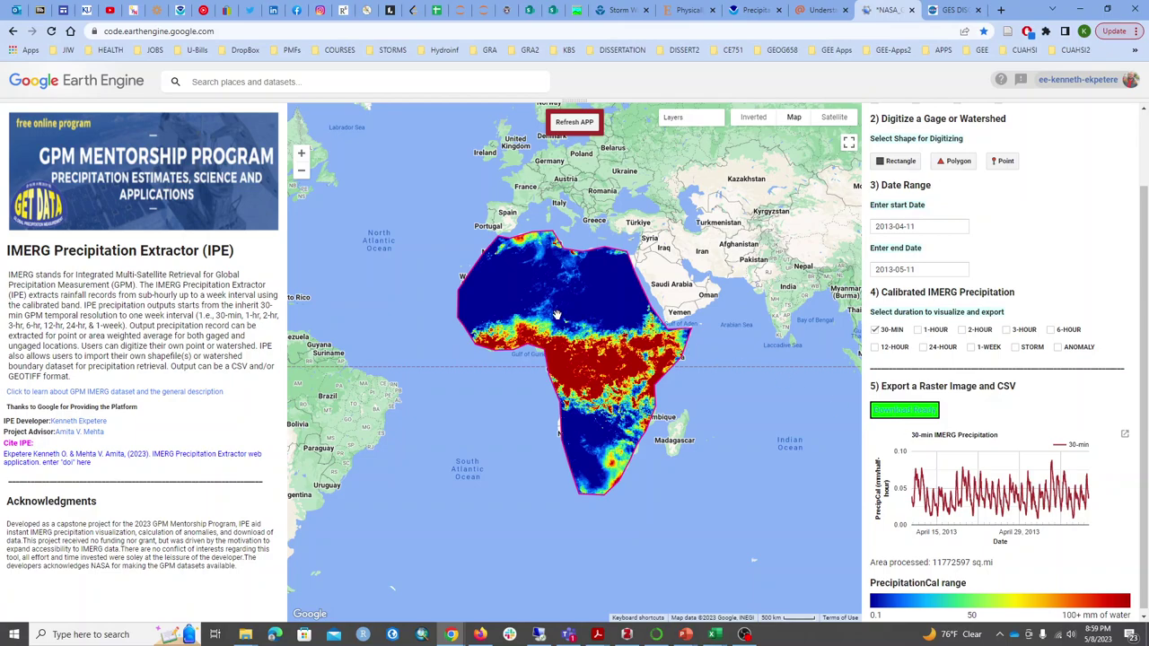
# - Inspect the 30-min IMERG chart for Africa, peaking near 0.10 mm/hr, and the PrecipitationCal legend
pyautogui.moveTo(912, 489)
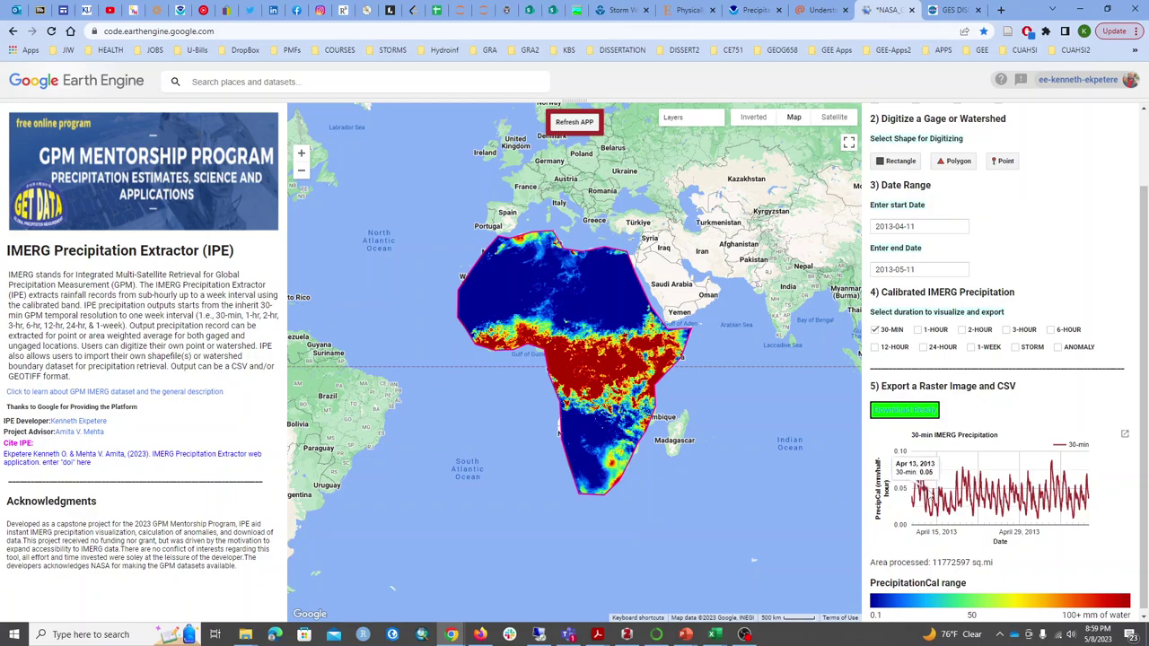